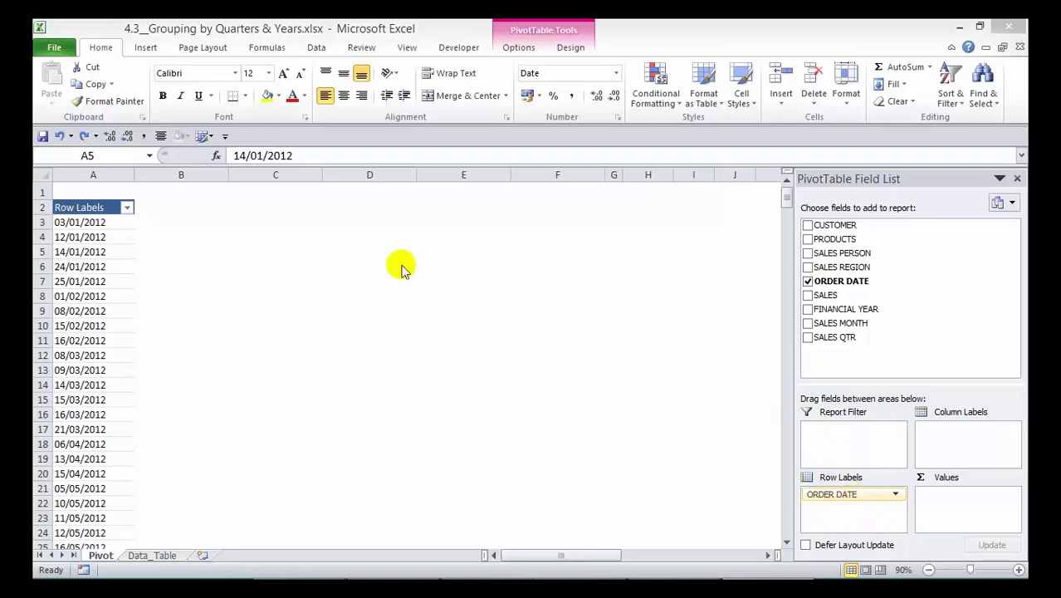
Step: Open the Grouping dialog for the pivot's order dates from the 14/01/2012 row label
left_click(89, 252)
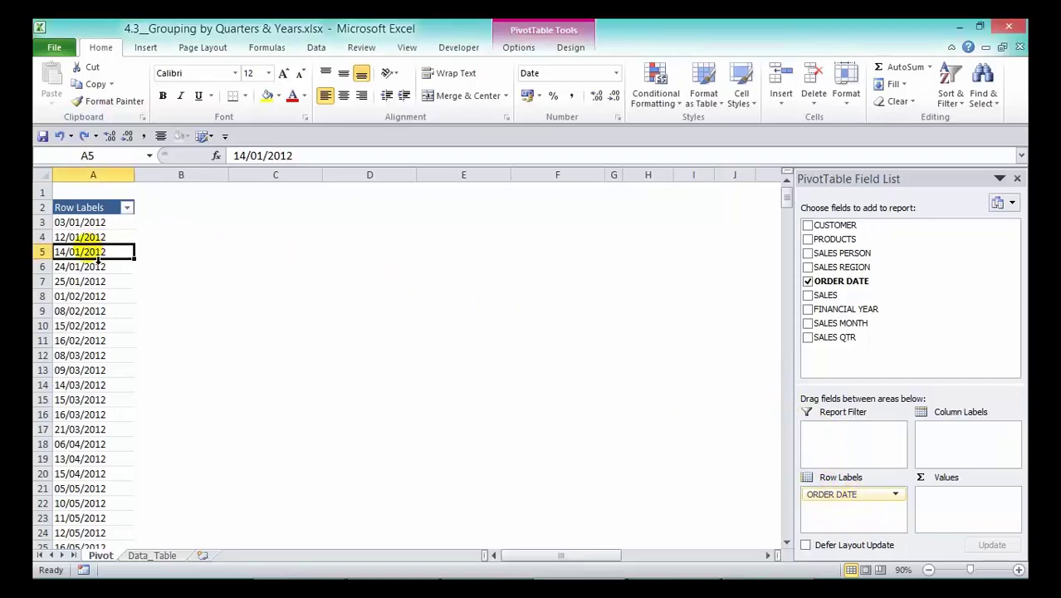
right_click(88, 252)
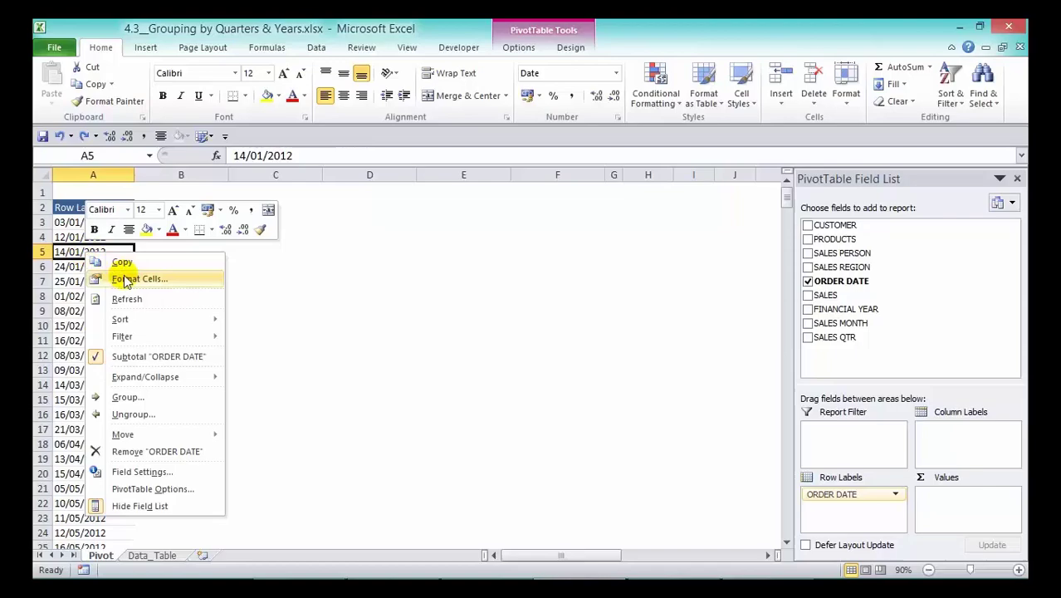
left_click(189, 396)
left_click_drag(208, 271, 367, 128)
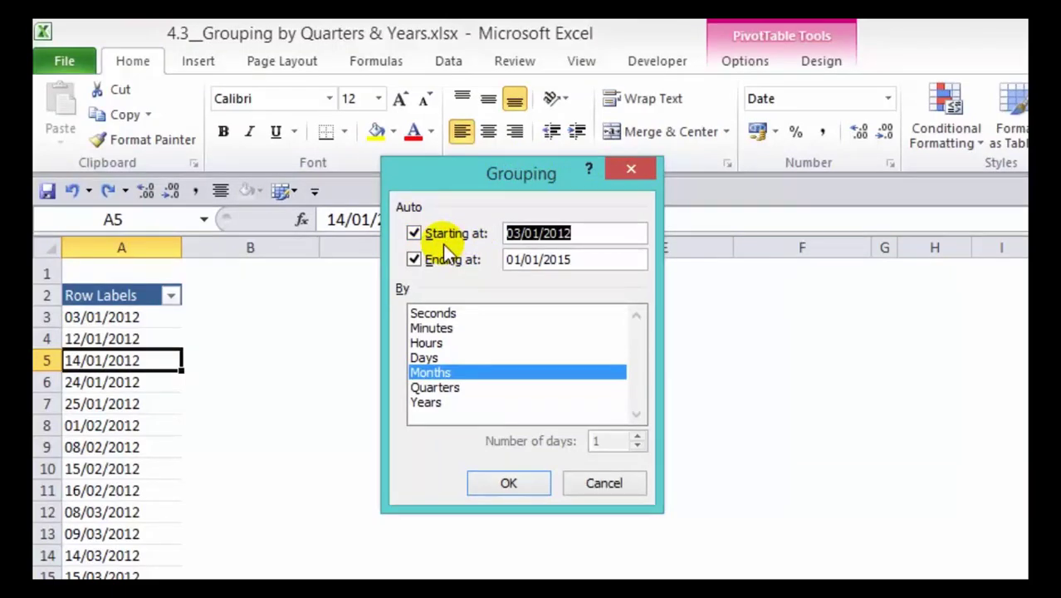
Step: Choose Quarters and Years as the grouping units and deselect Months
left_click(463, 392)
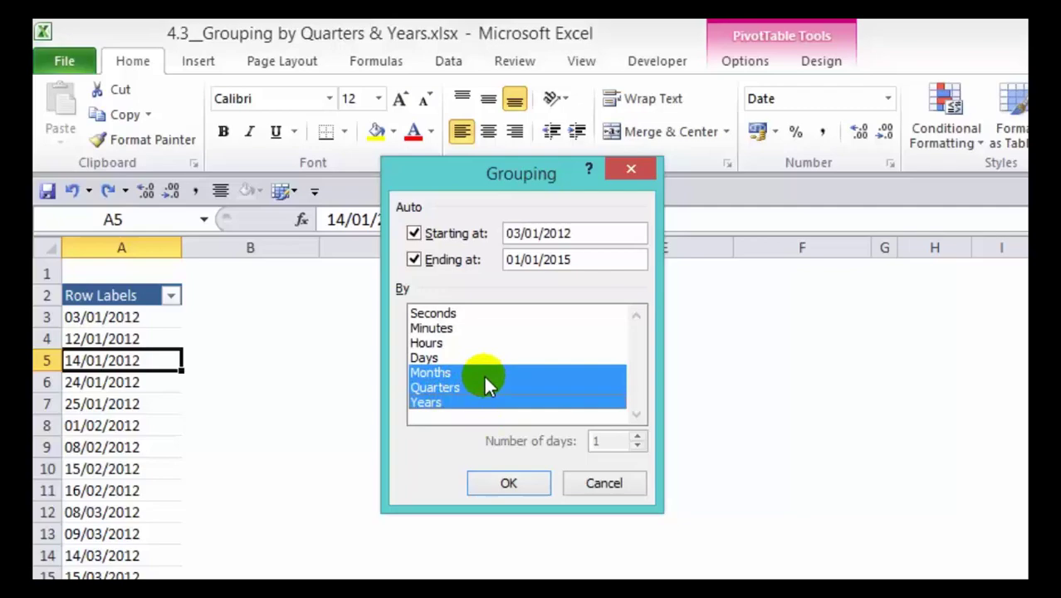
left_click(488, 373, "ctrl")
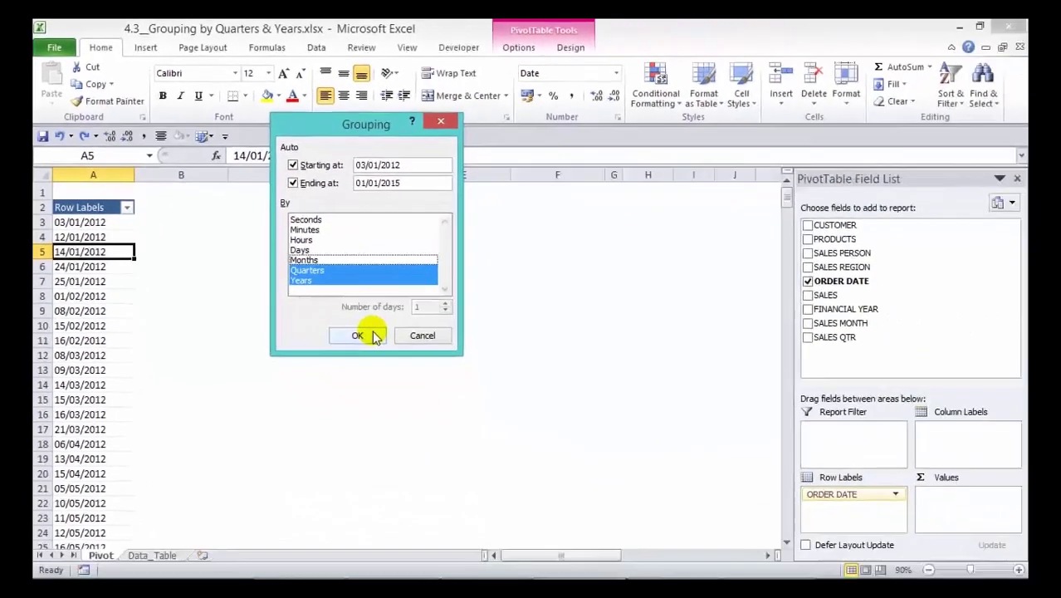
left_click(359, 336)
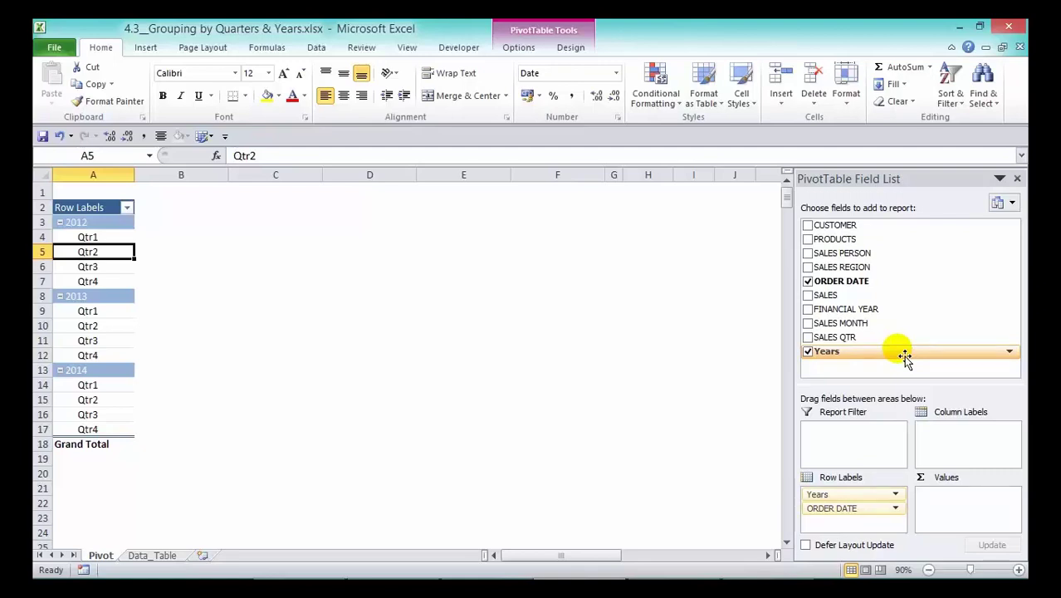
left_click(141, 554)
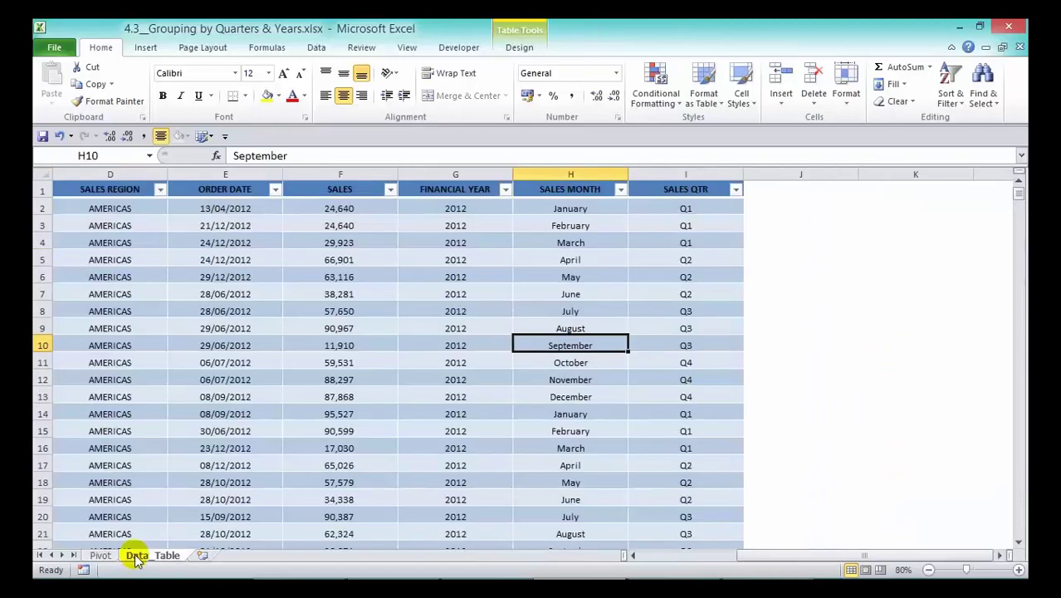
left_click(780, 558)
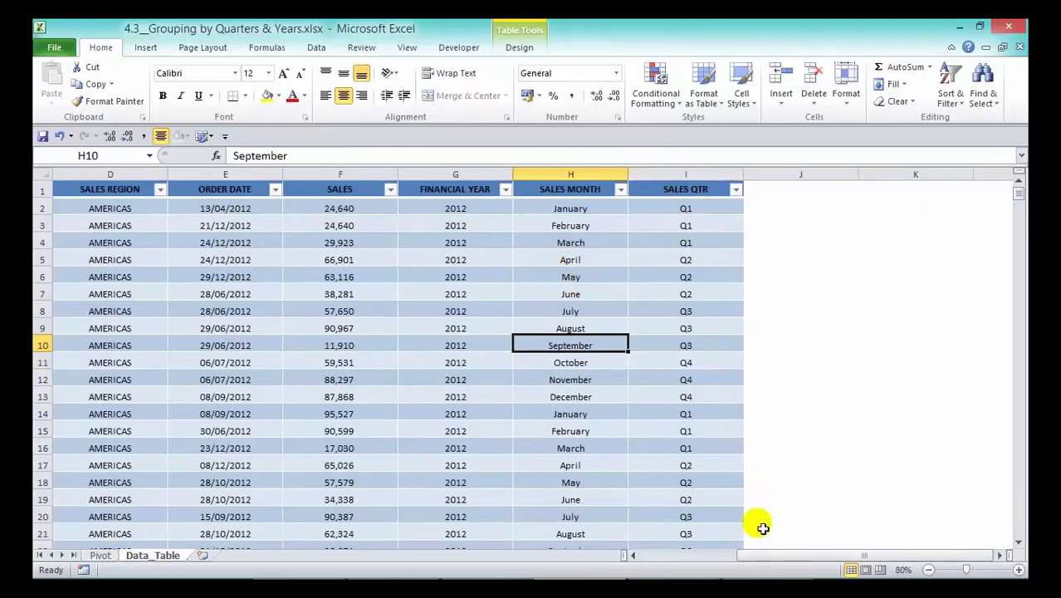
left_click(755, 563)
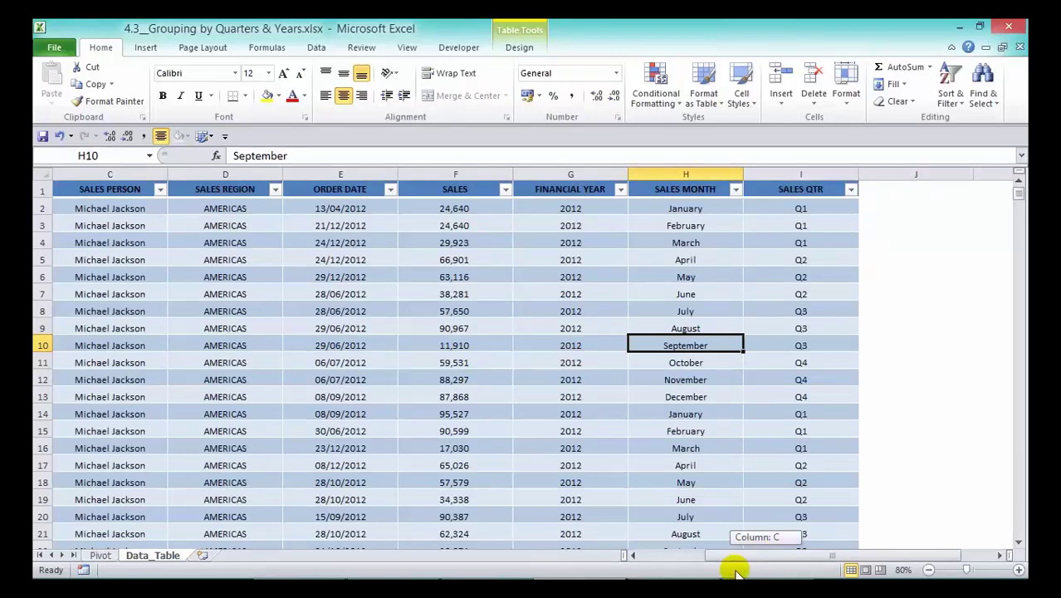
left_click_drag(756, 563, 721, 563)
Step: On the Pivot sheet, add SALES to the Values area as Sum of SALES
key("ctrl+Page_Up")
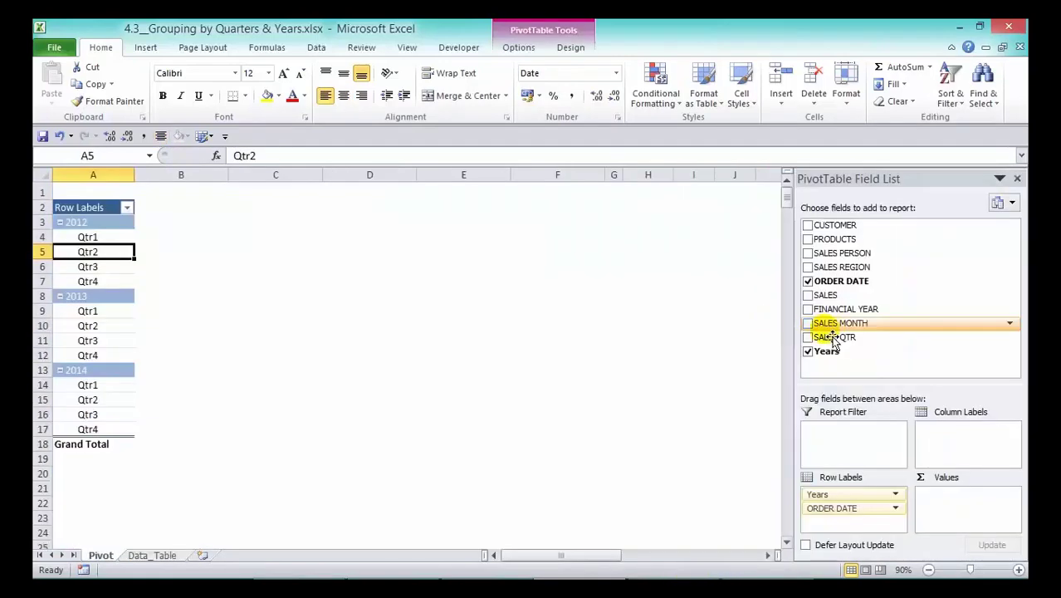
left_click_drag(865, 297, 987, 498)
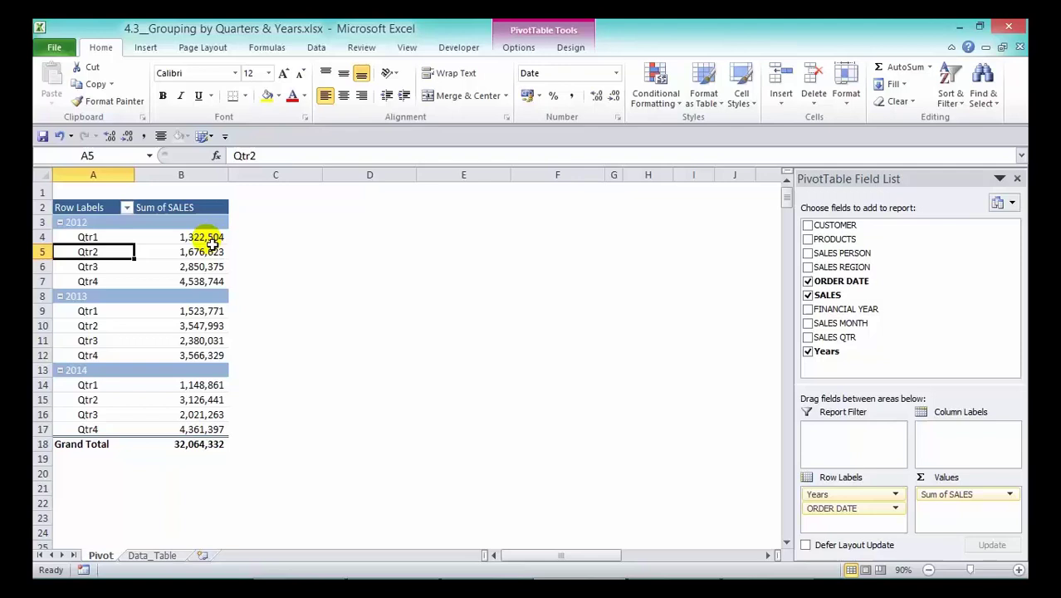
mouse_move(202, 237)
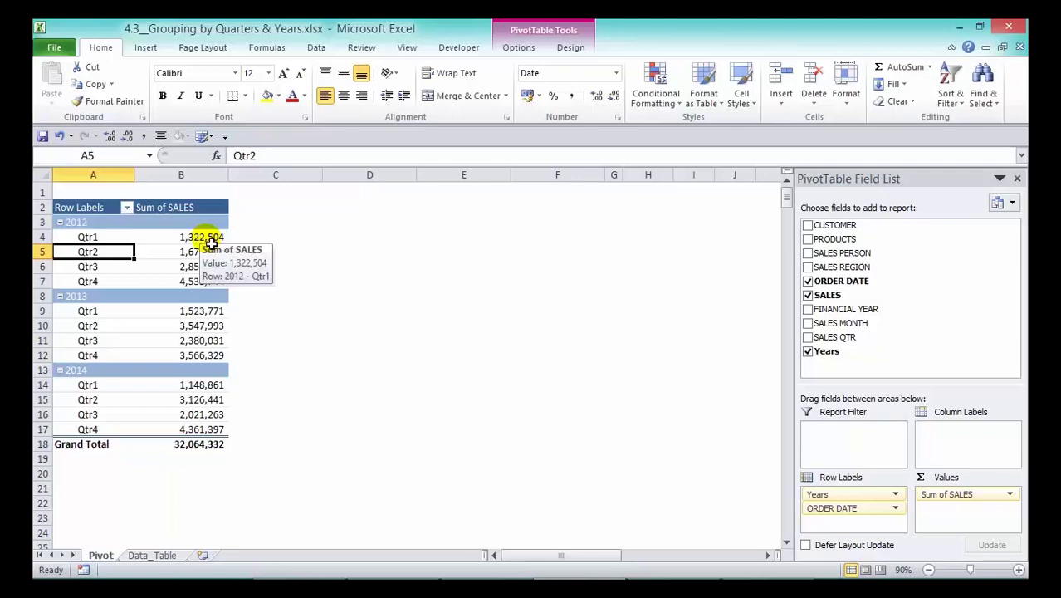
Step: Move the Years field from Row Labels to Column Labels, leaving Qtr1–Qtr4 as rows
left_click(896, 495)
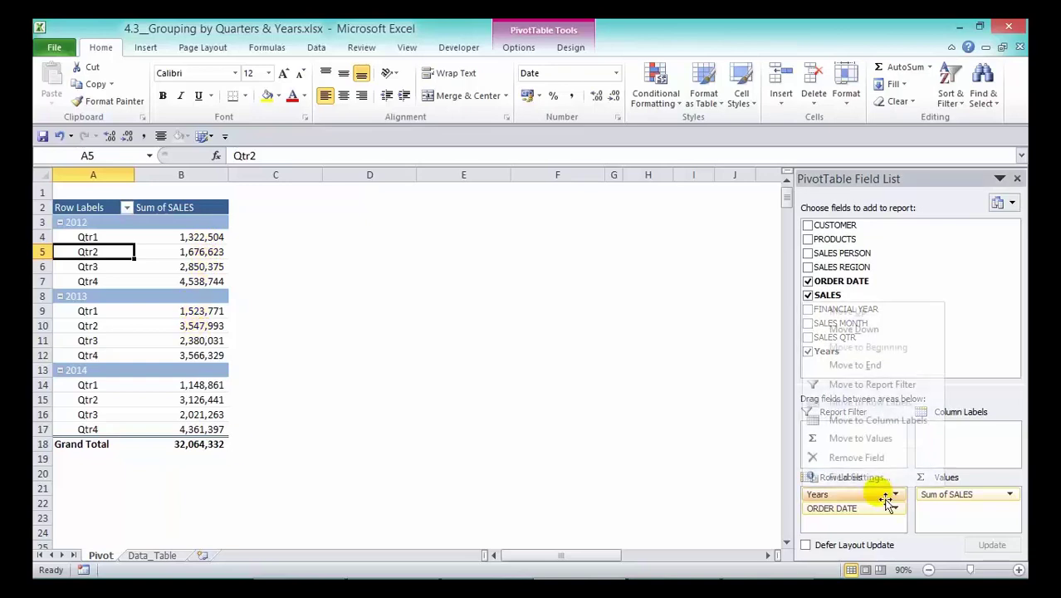
left_click(888, 495)
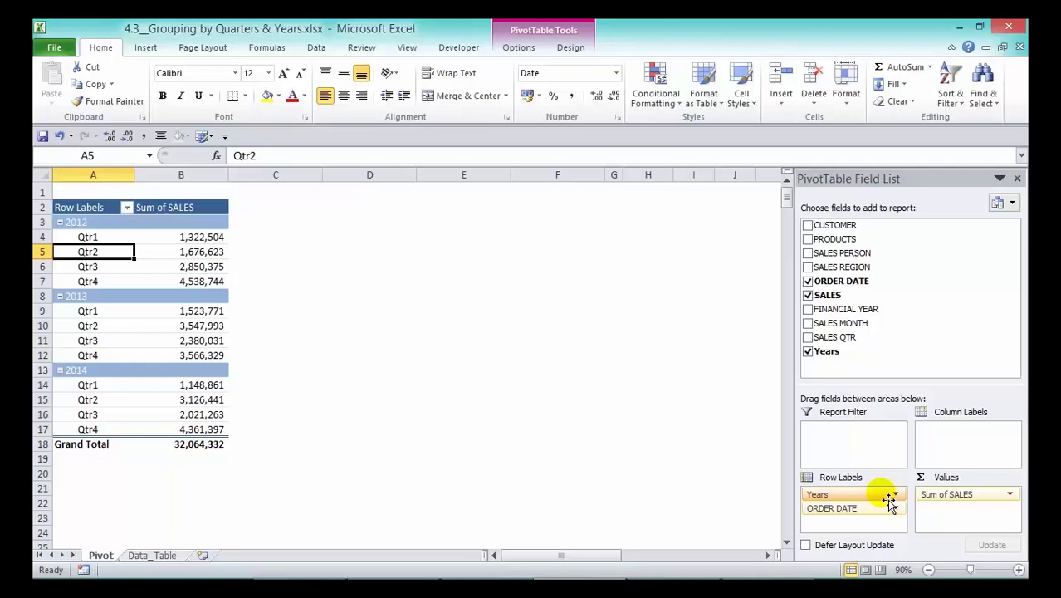
left_click_drag(888, 497, 983, 451)
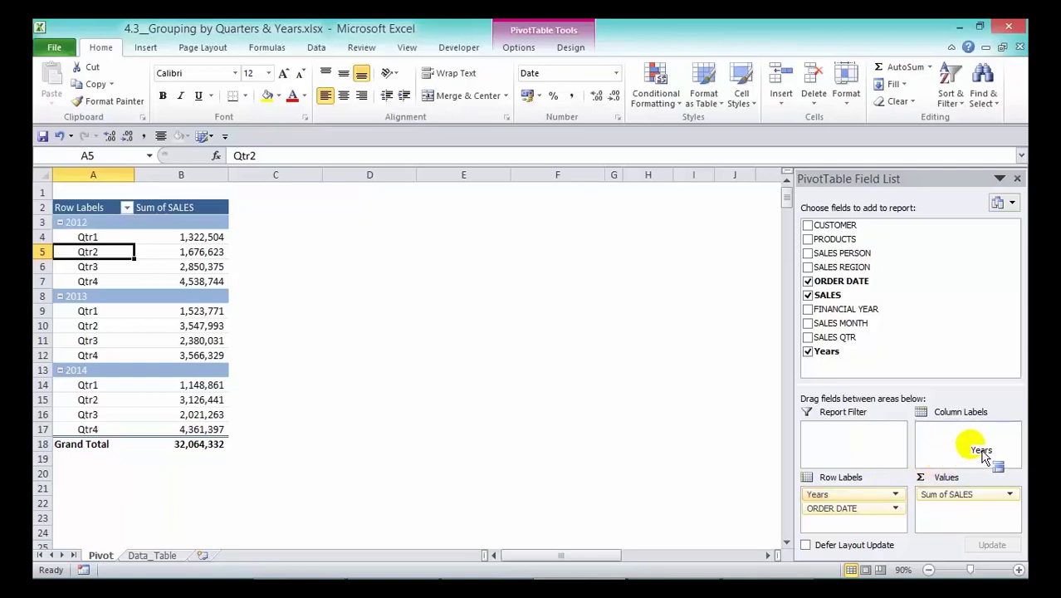
left_click_drag(982, 455, 984, 453)
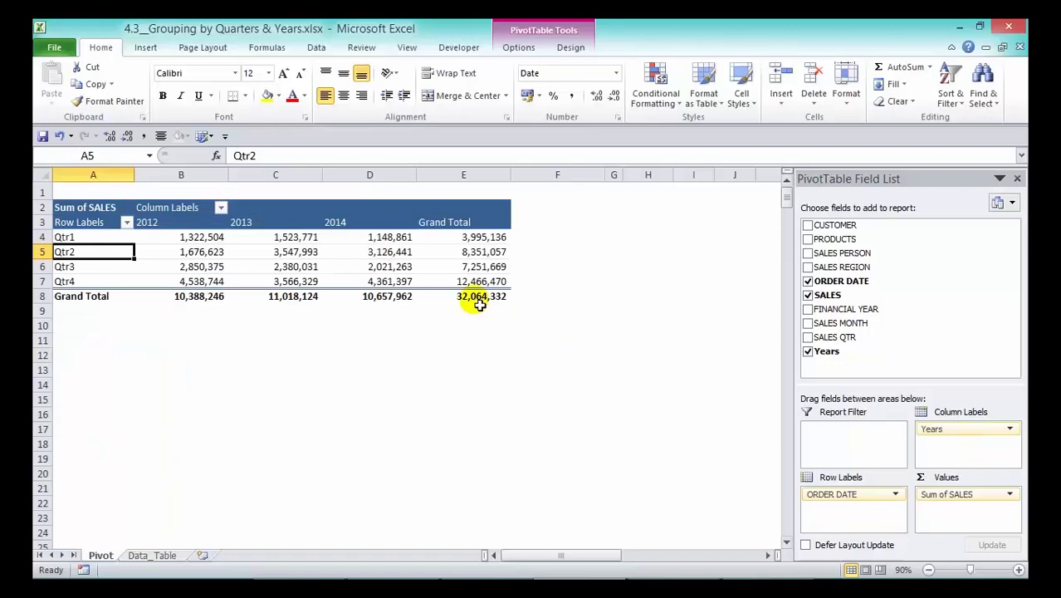